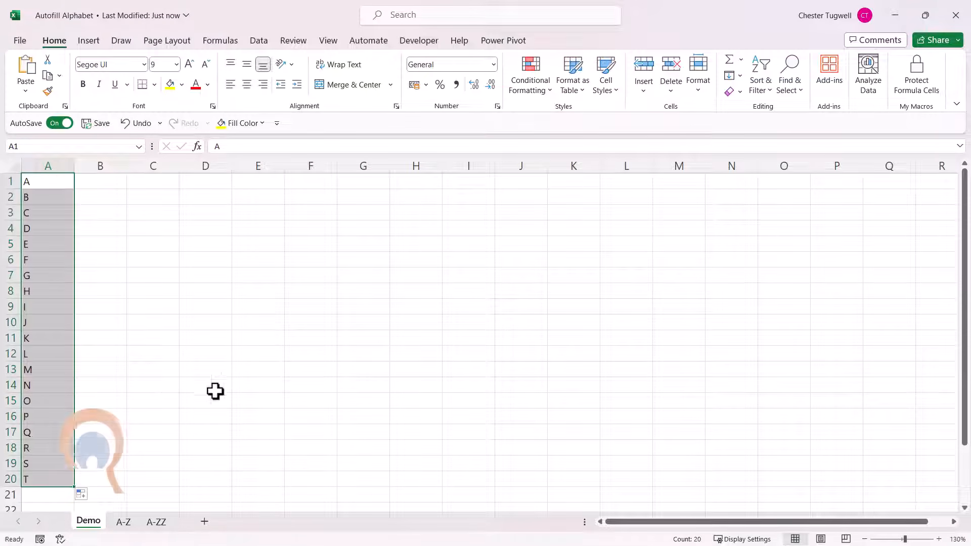
Extend the alphabet series in column A of the Demo sheet from row 20 down to row 26 with autofill.
scroll(152, 402, "down", 3)
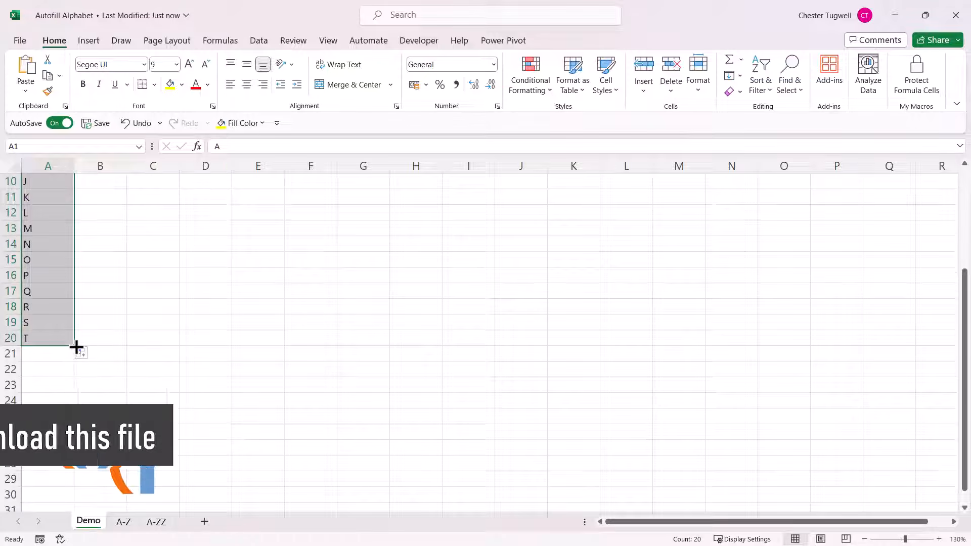
left_click_drag(76, 347, 72, 437)
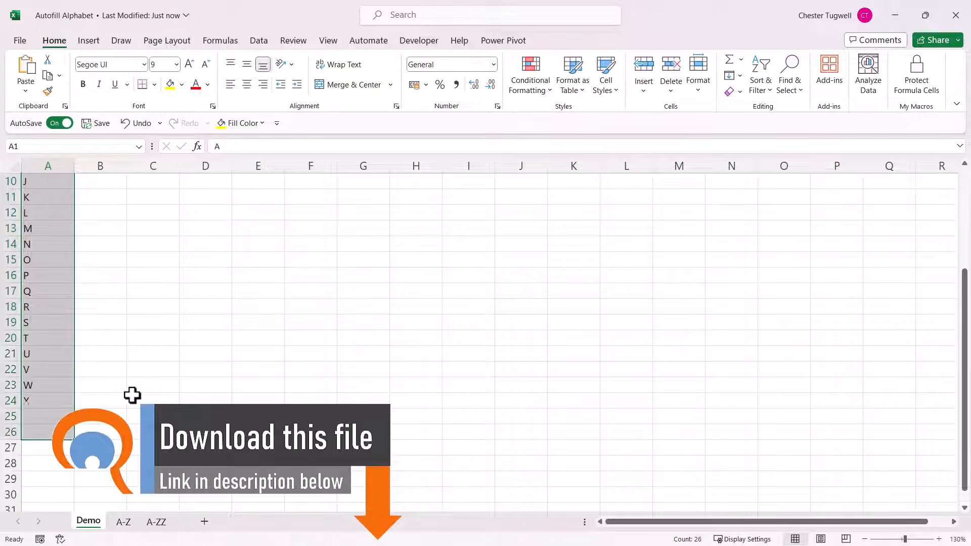
scroll(149, 378, "up", 3)
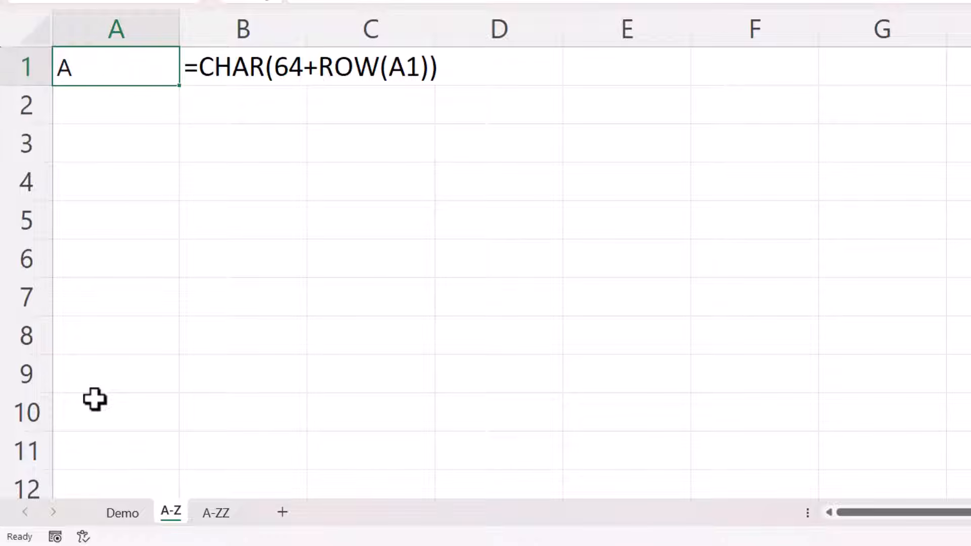
left_click(90, 101)
type("B")
key("Return")
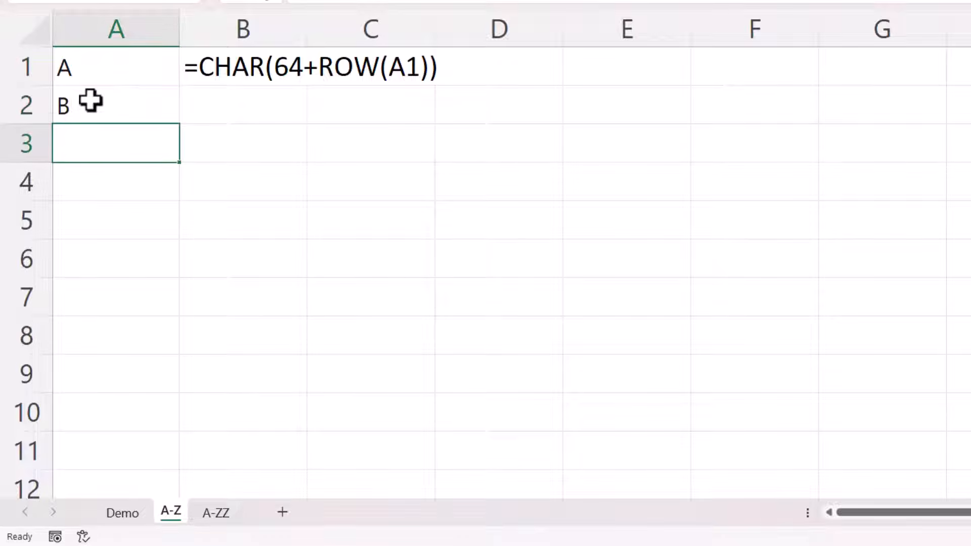
key("Return")
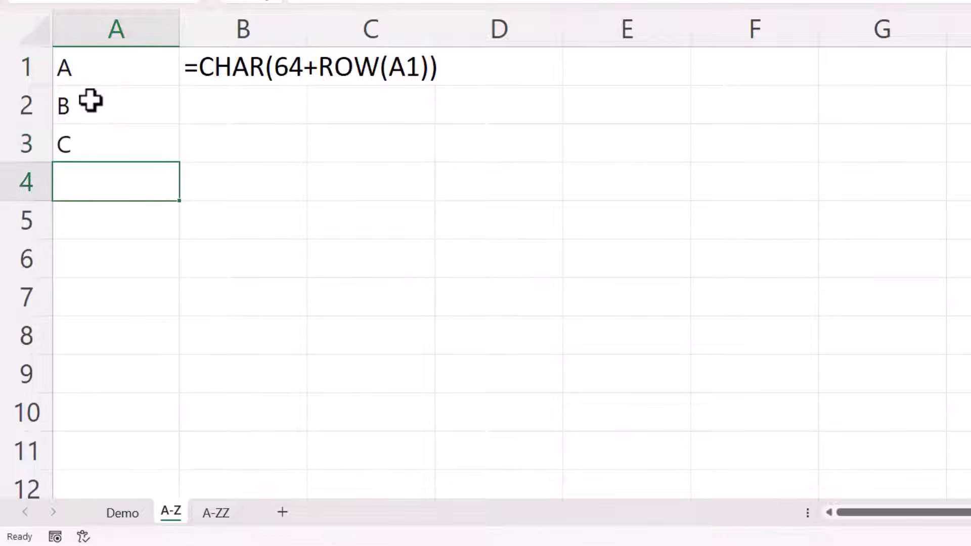
left_click_drag(90, 101, 105, 147)
key("Delete")
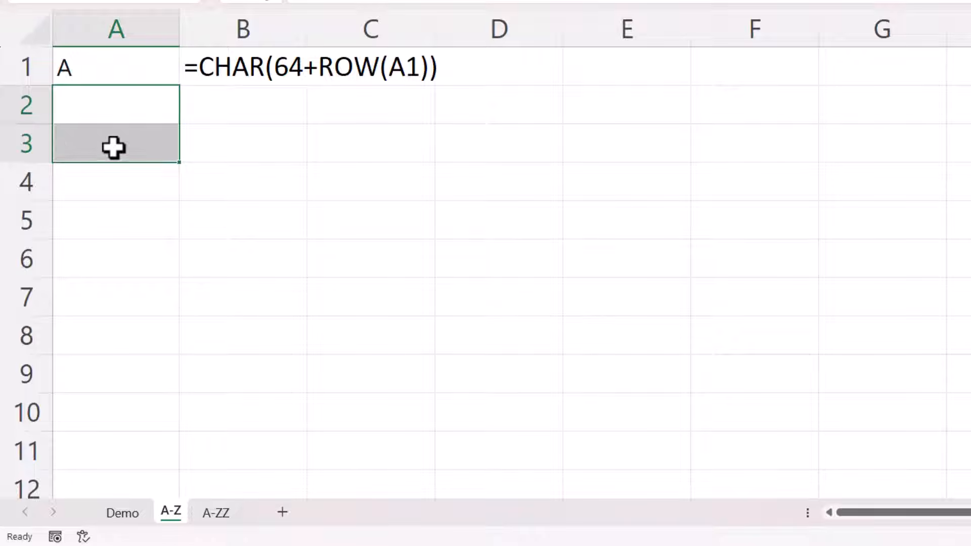
Fill the CHAR formula in cell A1 of the A-Z sheet down to A26.
left_click(175, 71)
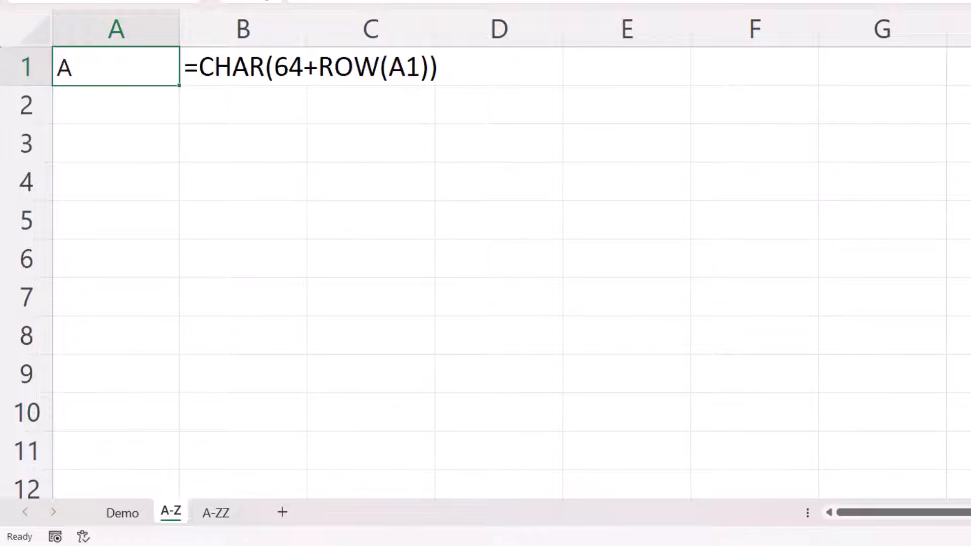
scroll(485, 273, "down", 9)
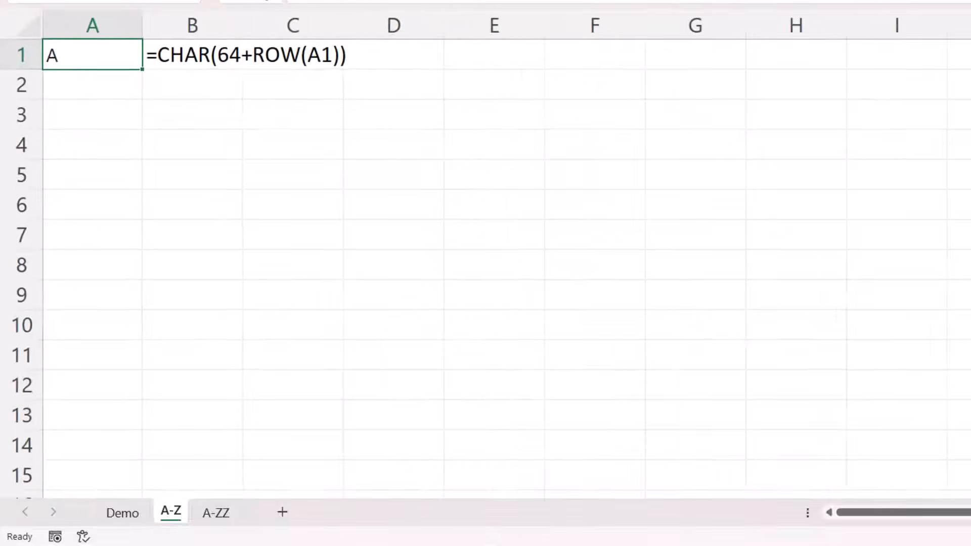
scroll(63, 38, "down", 2)
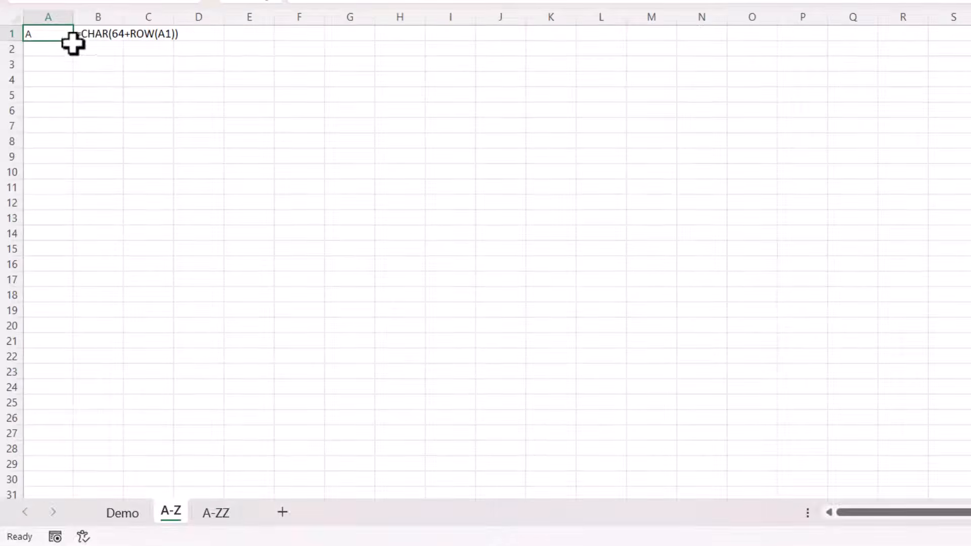
left_click_drag(73, 41, 39, 424)
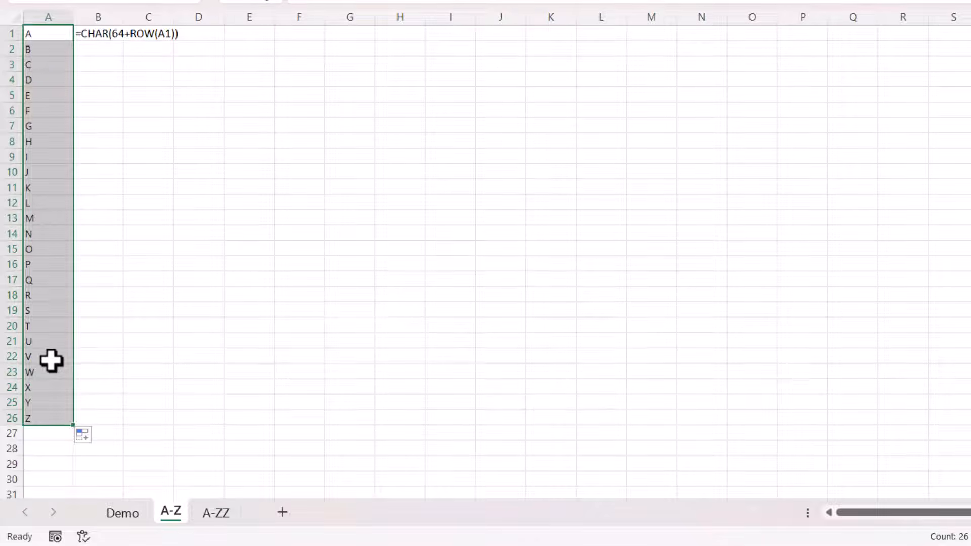
Copy A1:A26 and paste it over itself as values to replace the formulas with plain letters.
key("ctrl+c")
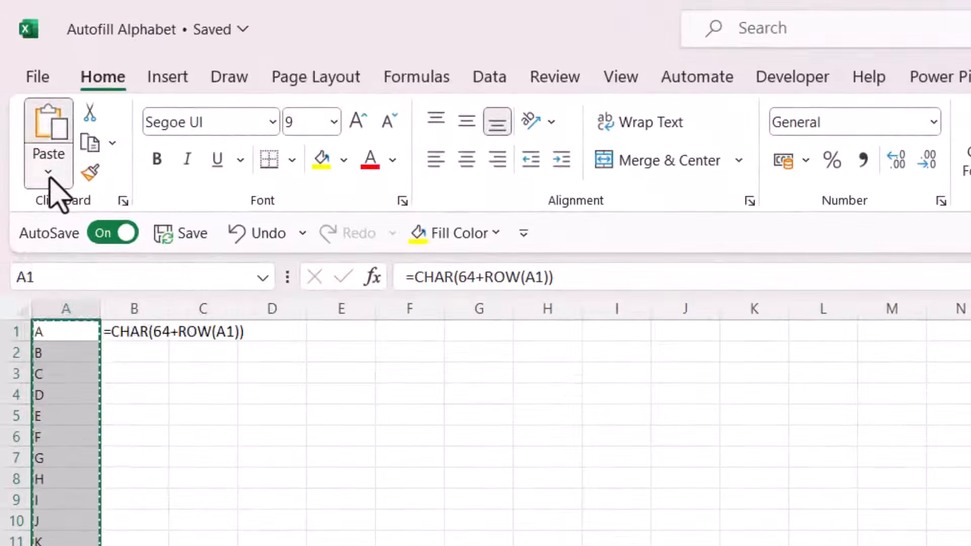
left_click(48, 175)
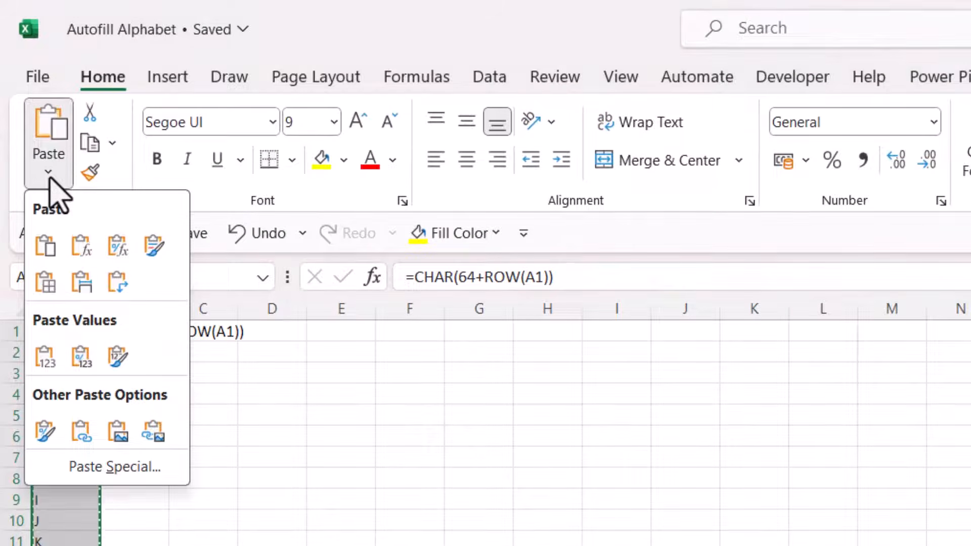
left_click(49, 367)
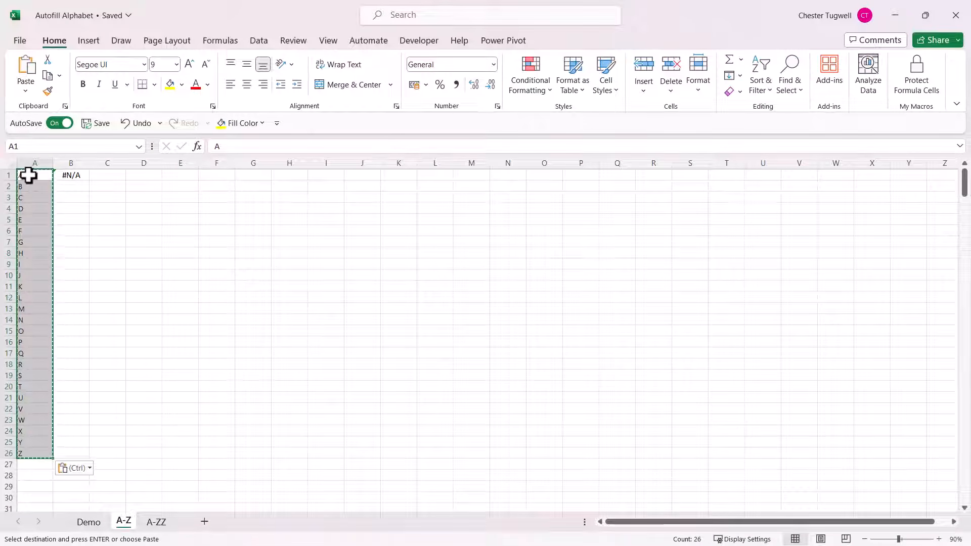
left_click(29, 93)
left_click(131, 225)
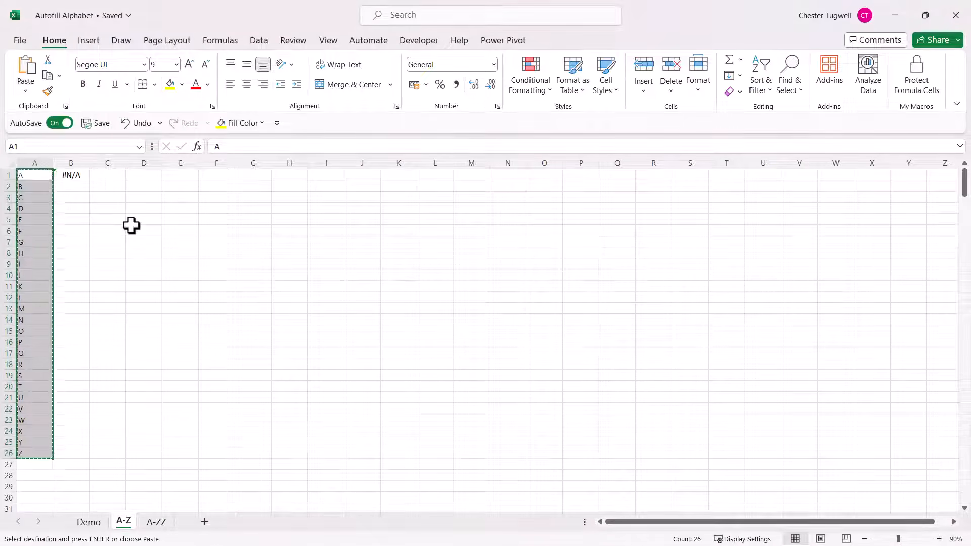
Import the letters in A1:A26 as a custom list through Excel's advanced options and save the settings.
left_click_drag(41, 176, 44, 451)
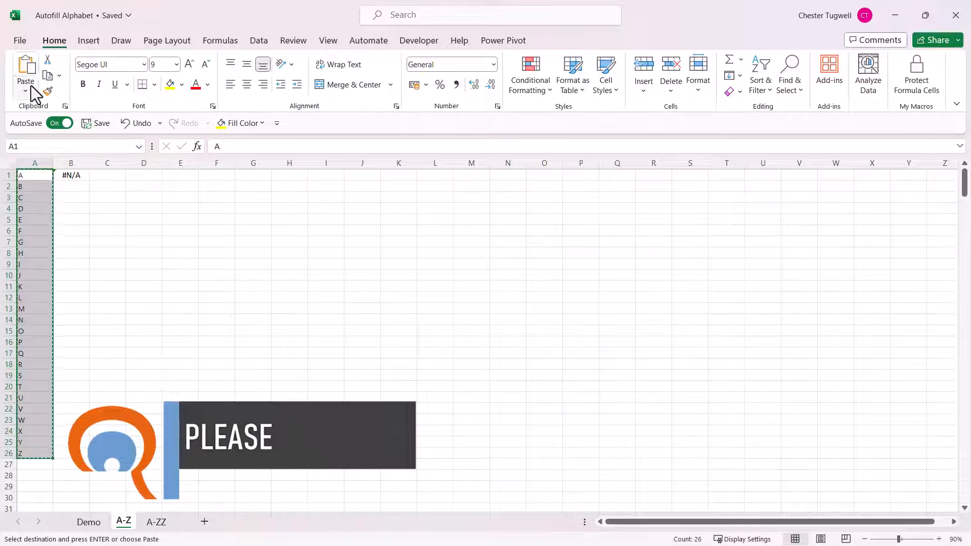
left_click(19, 41)
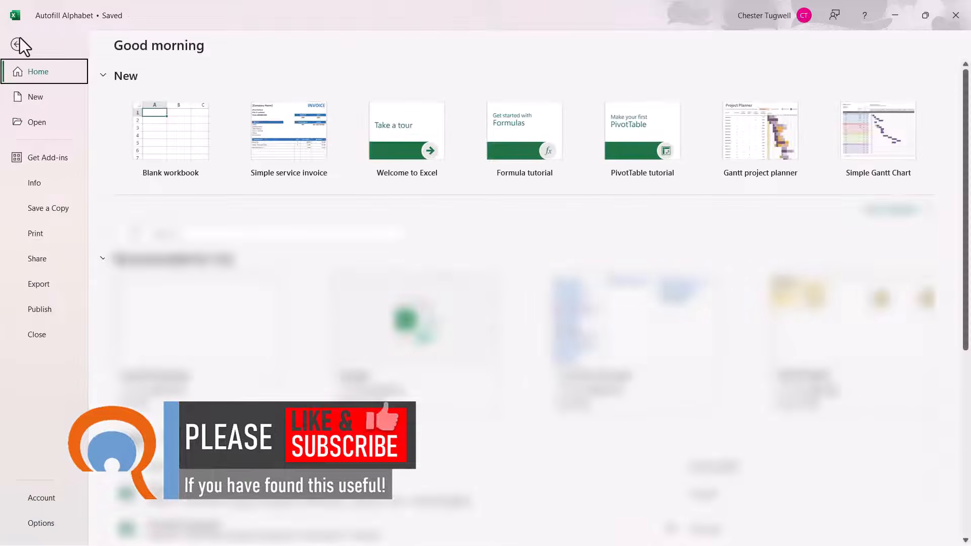
left_click(45, 525)
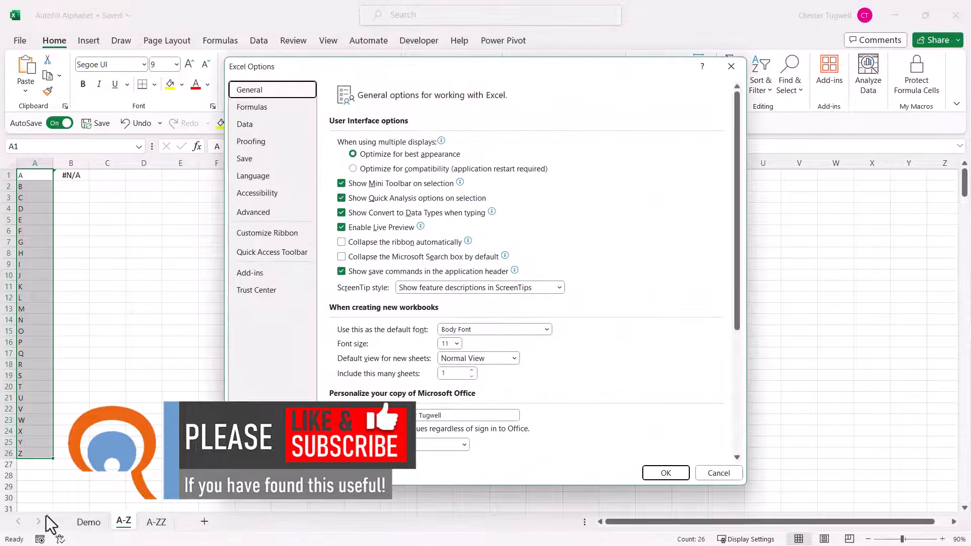
left_click(245, 213)
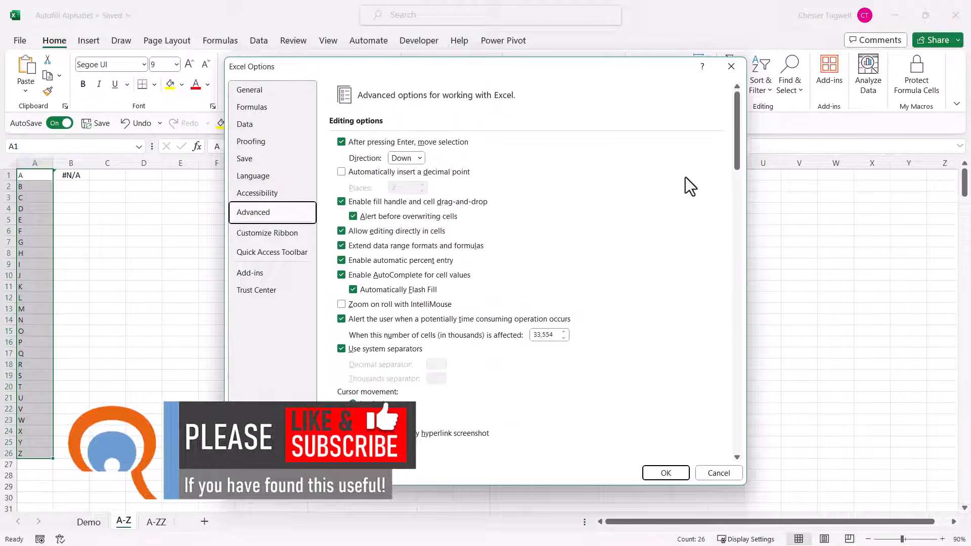
left_click_drag(735, 155, 729, 475)
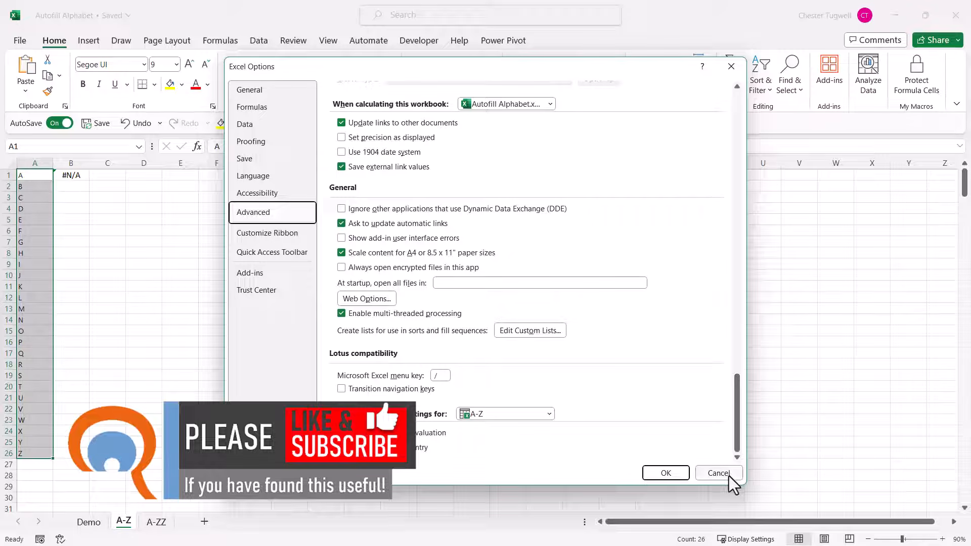
left_click(526, 331)
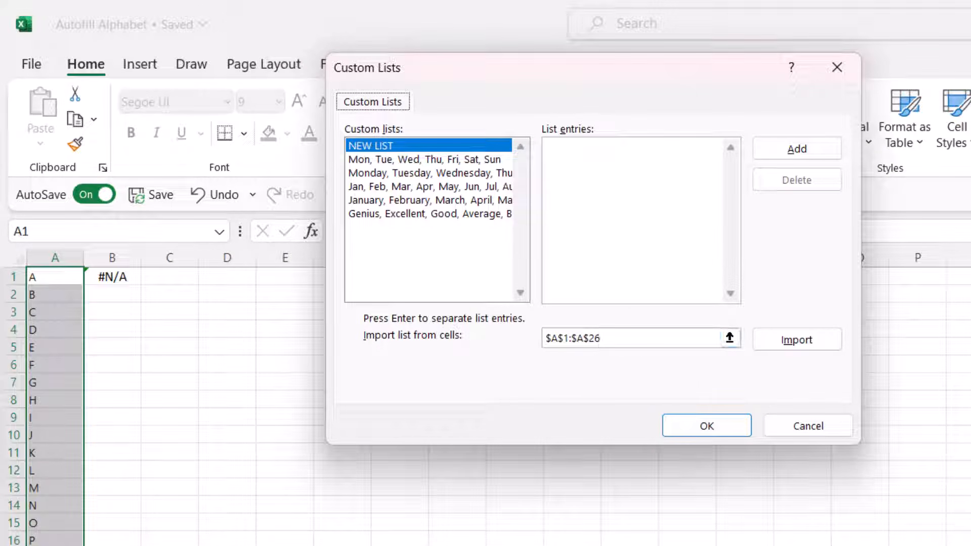
left_click(795, 340)
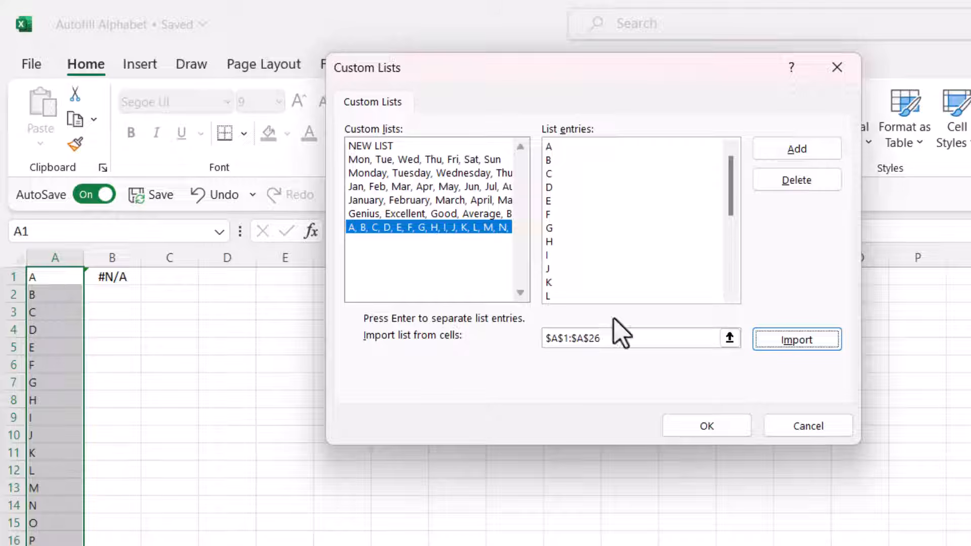
left_click(699, 430)
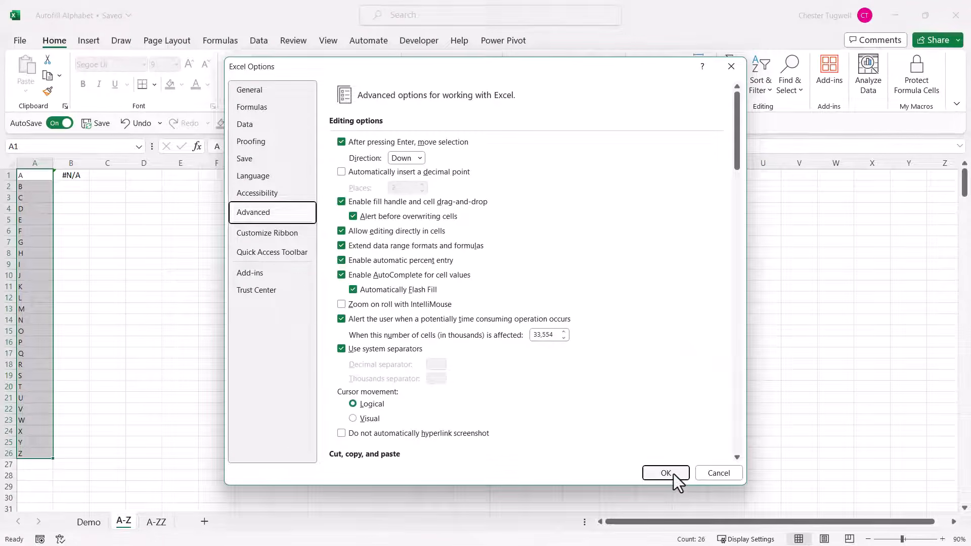
left_click(673, 474)
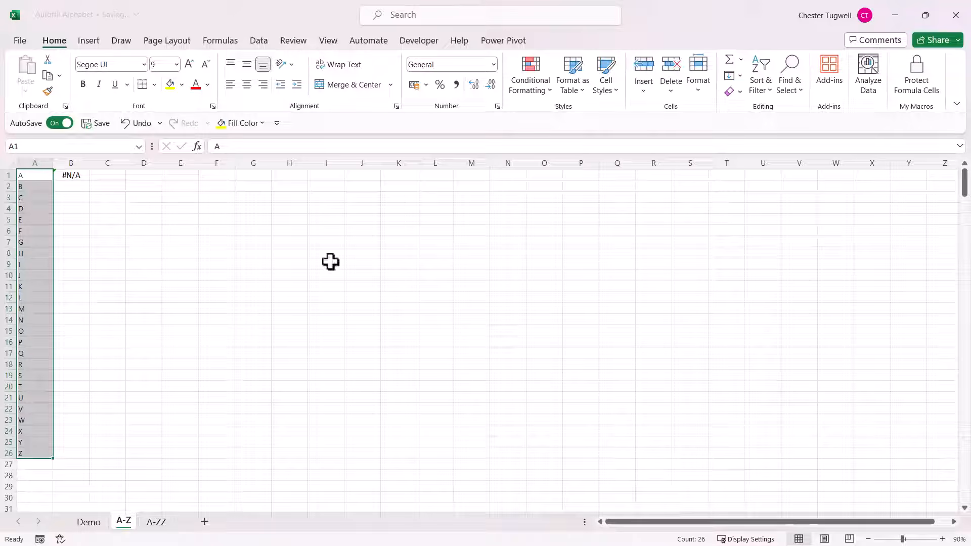
Enter A in cell E1 and autofill it down to E24 and across to Q1.
left_click(182, 176)
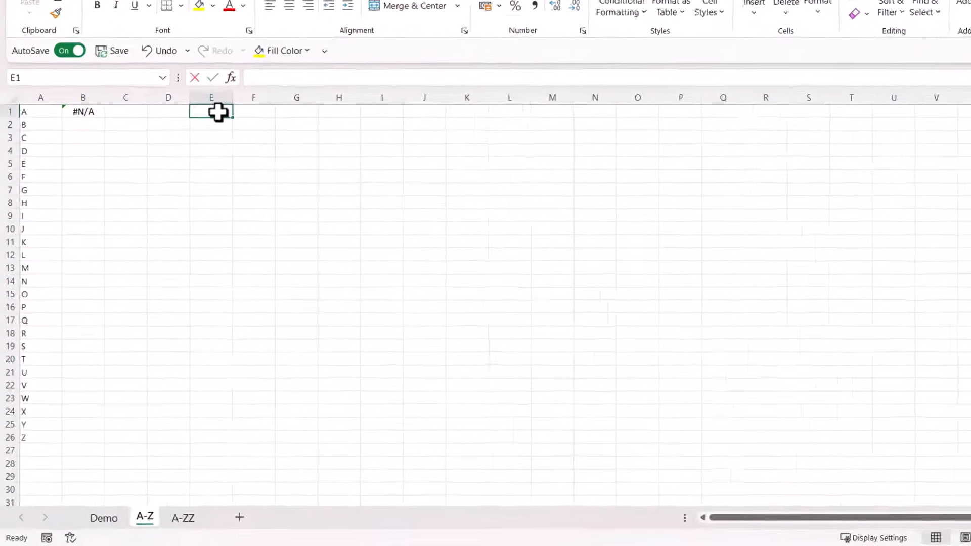
type("A")
left_click(194, 202)
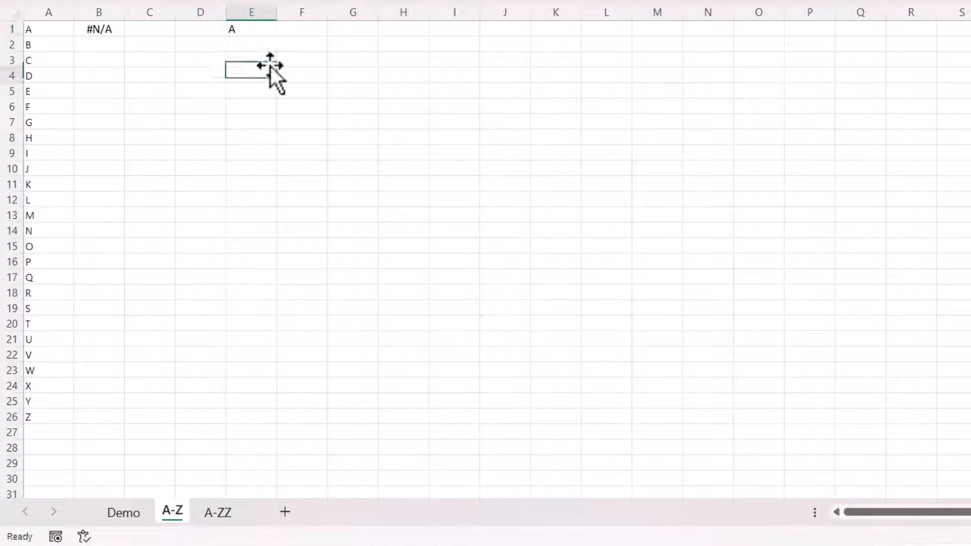
left_click(267, 34)
left_click_drag(278, 37, 248, 392)
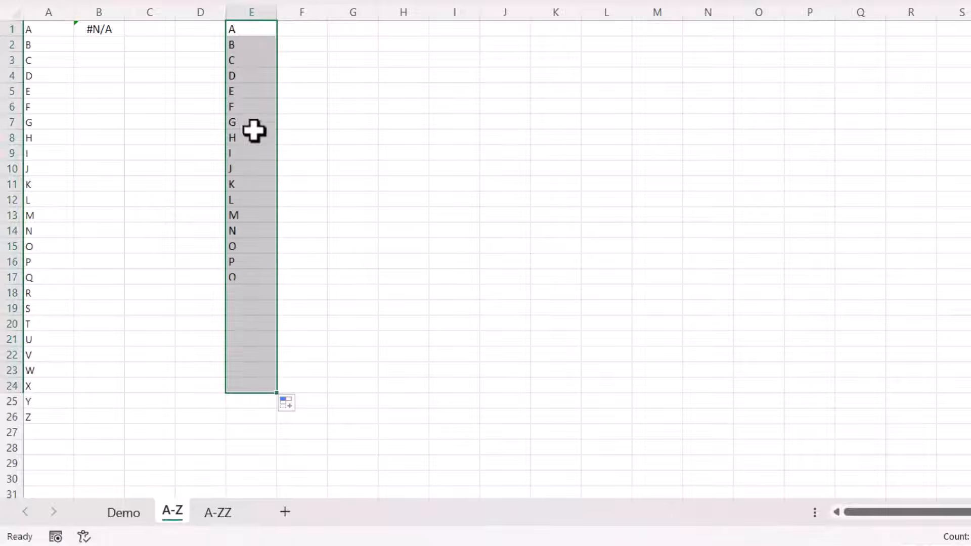
left_click(266, 34)
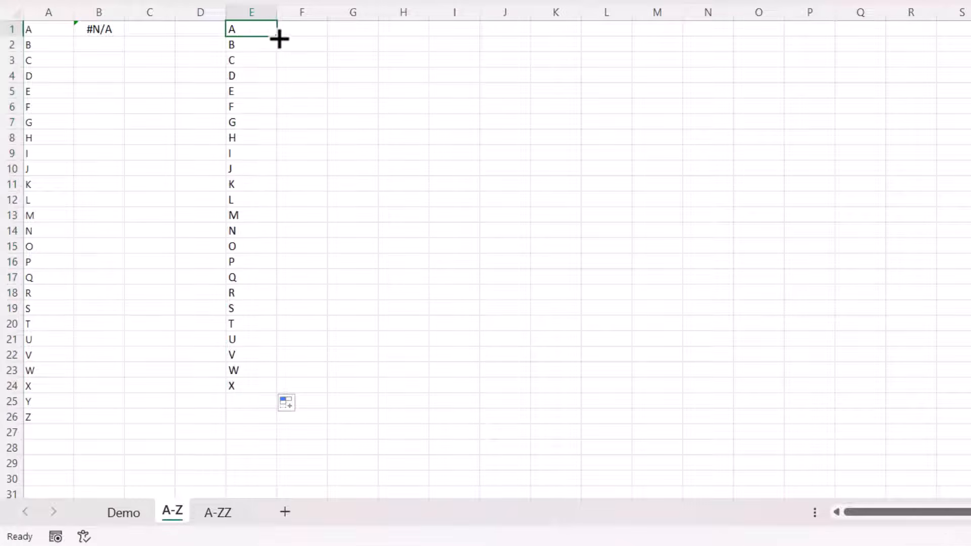
left_click_drag(280, 39, 842, 38)
Enter a lowercase a in cell G6 and autofill it down to G27 and across to O6.
left_click(336, 105)
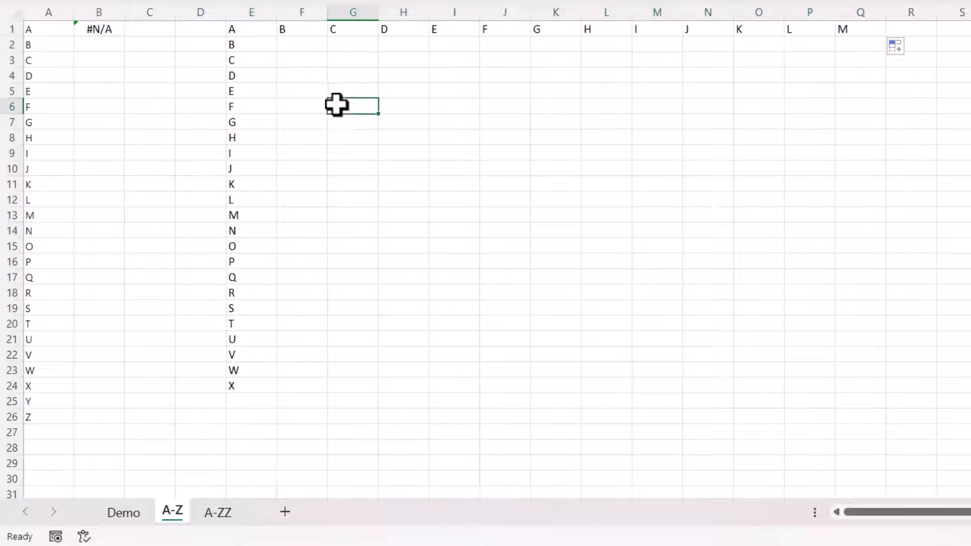
type("a")
left_click(340, 162)
left_click(354, 108)
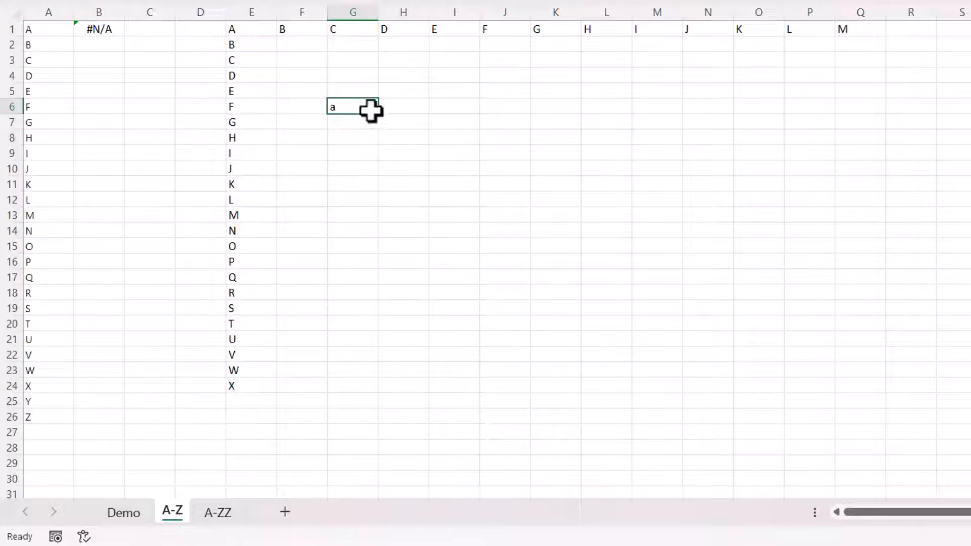
left_click_drag(379, 115, 386, 449)
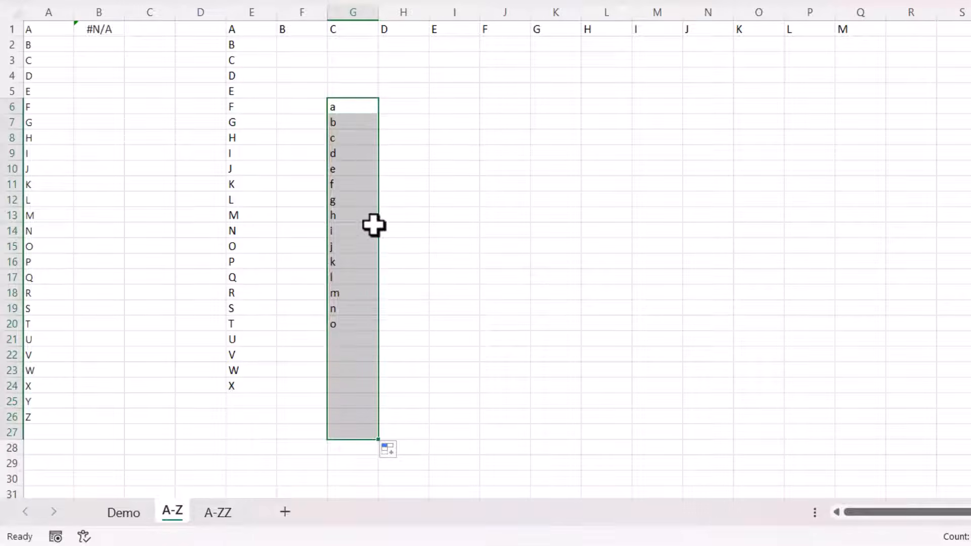
left_click(366, 114)
left_click_drag(380, 118, 804, 113)
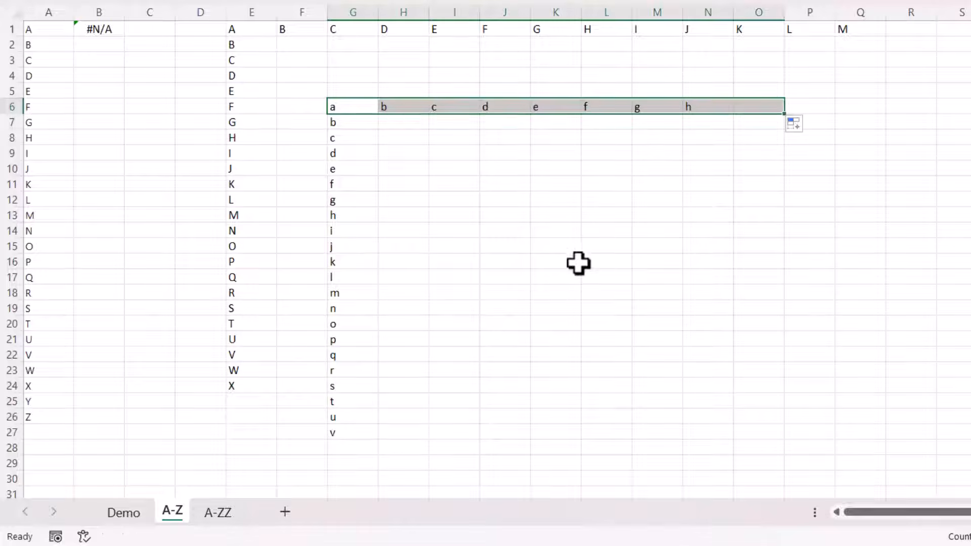
On the A-ZZ sheet, fill the LEFT and ADDRESS formula in cell A1 down to A49.
left_click(223, 516)
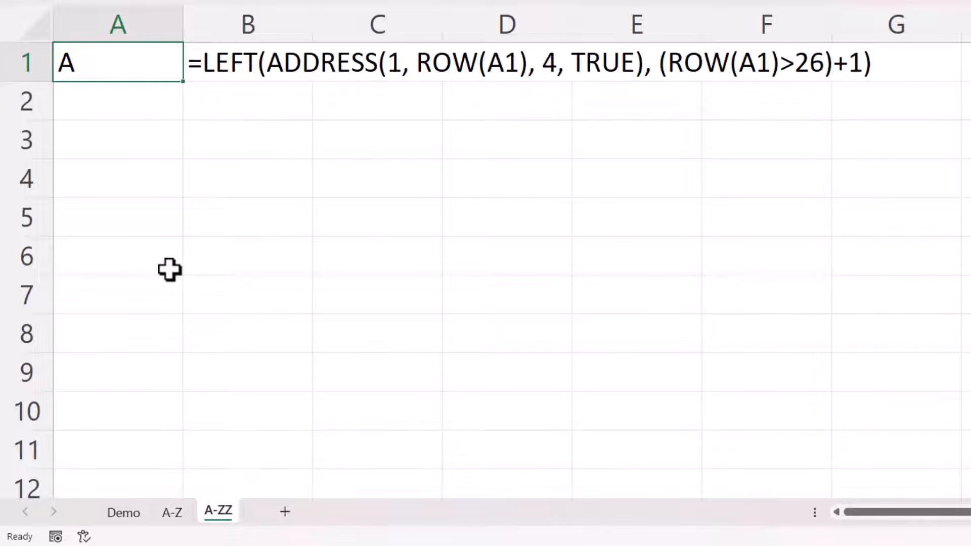
scroll(243, 219, "down", 10)
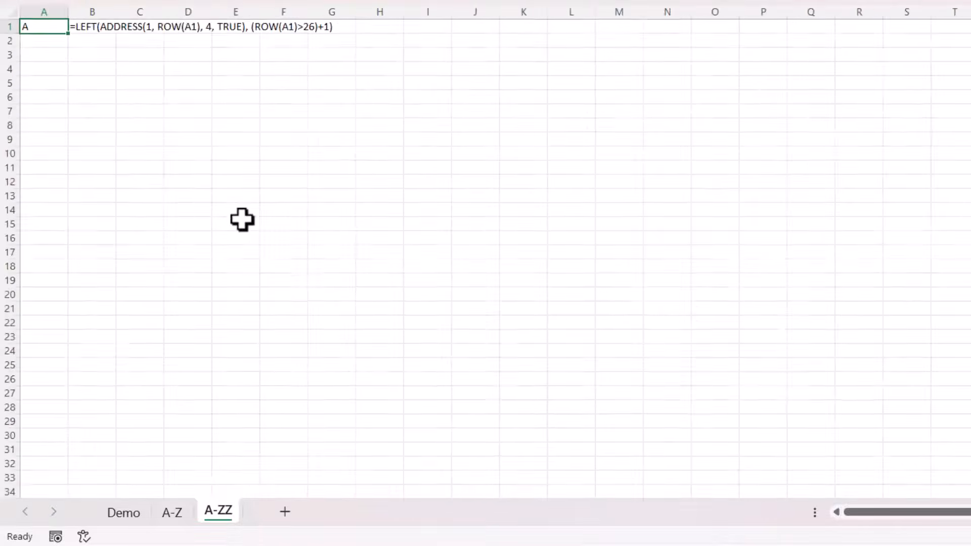
scroll(242, 219, "down", 3)
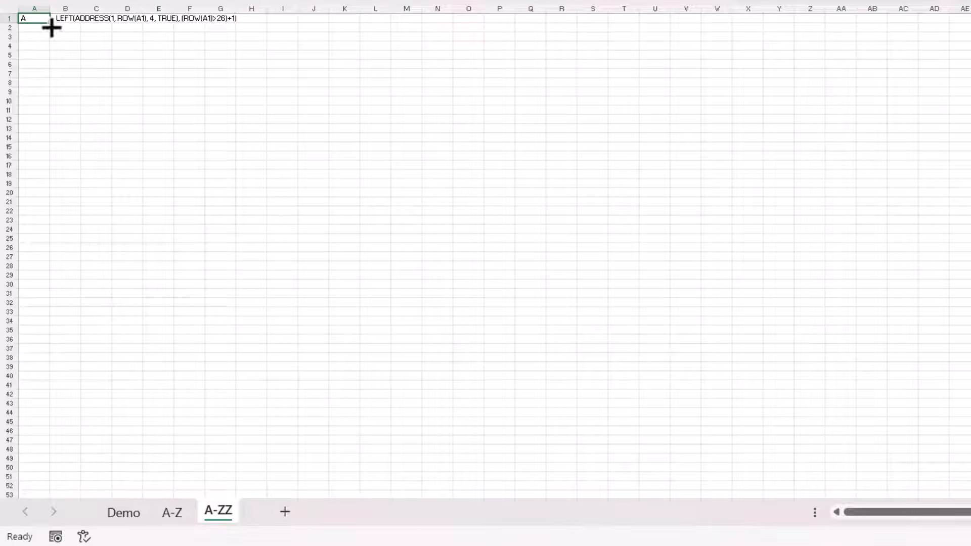
left_click_drag(52, 28, 13, 462)
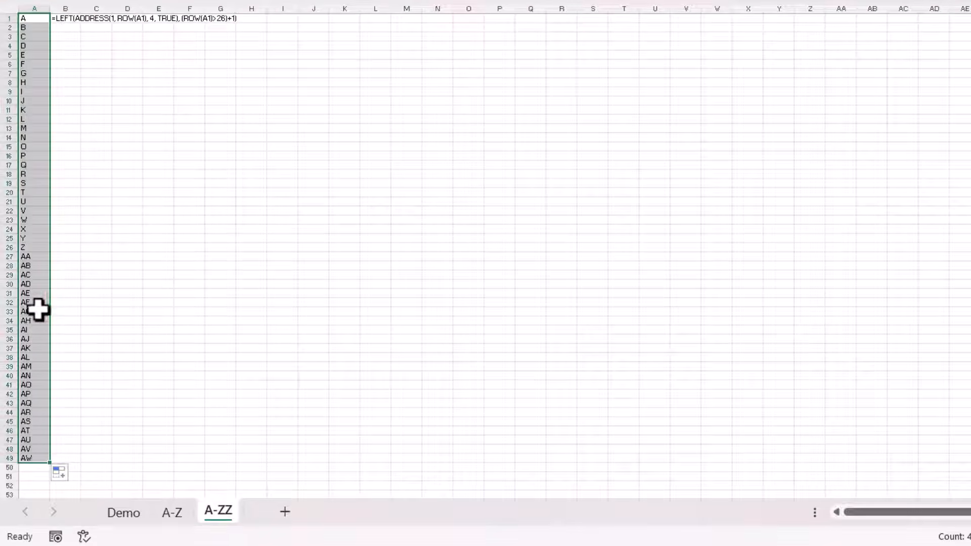
Extend the letter formula in column A down to A54 and delete the contents of A53:A54.
left_click(35, 256)
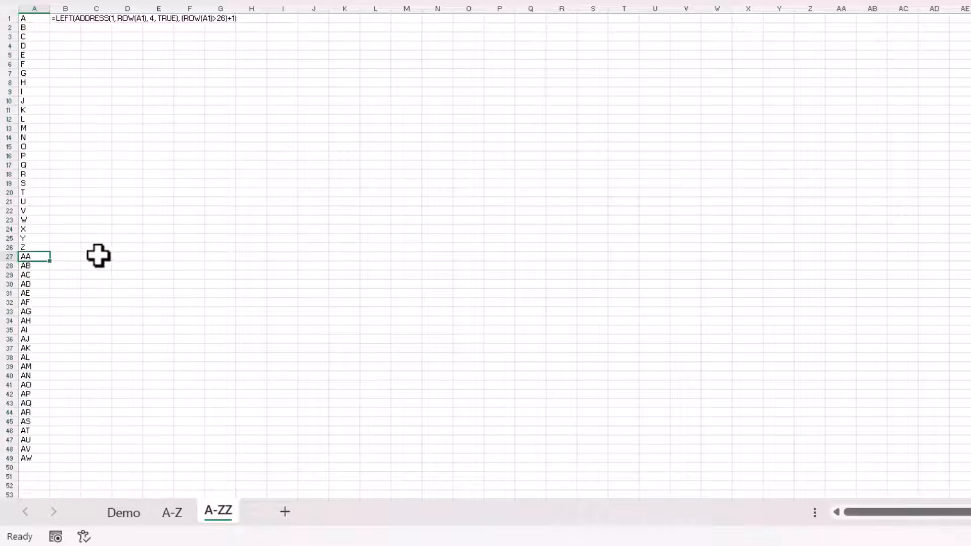
scroll(113, 232, "down", 1)
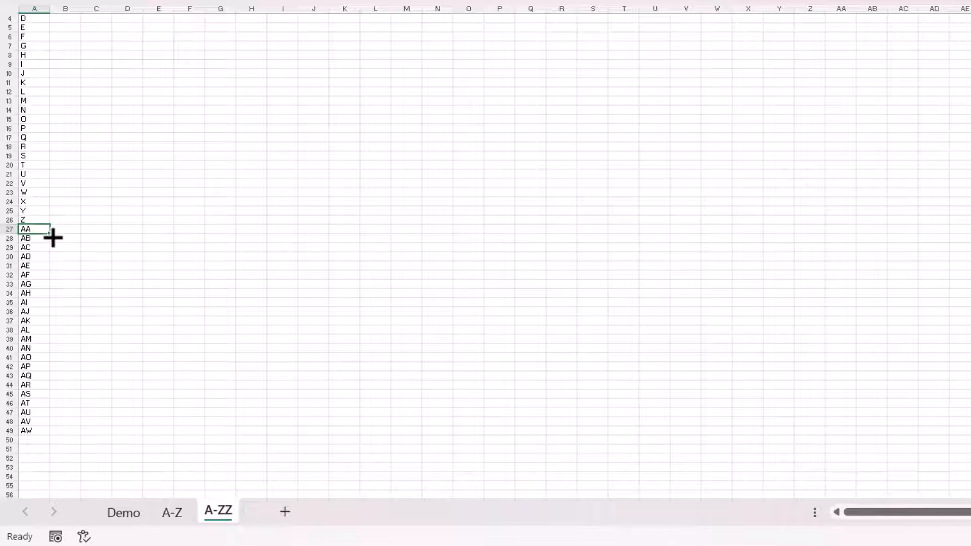
left_click_drag(53, 238, 36, 474)
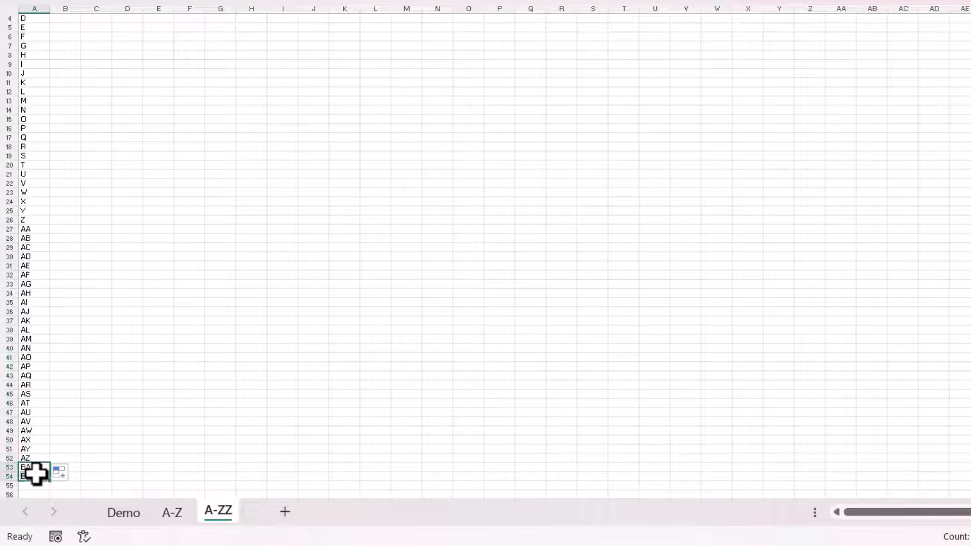
key("Delete")
scroll(236, 258, "up", 1)
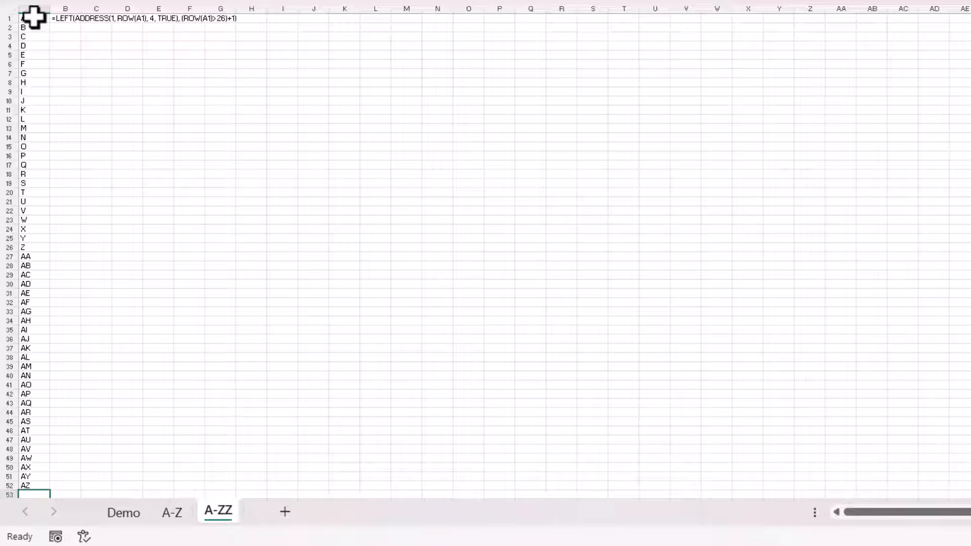
Copy A1:A52 on the A-ZZ sheet and paste it over itself as values.
mouse_move(34, 16)
left_mouse_down()
mouse_move(7, 326)
mouse_move(11, 489)
left_mouse_up()
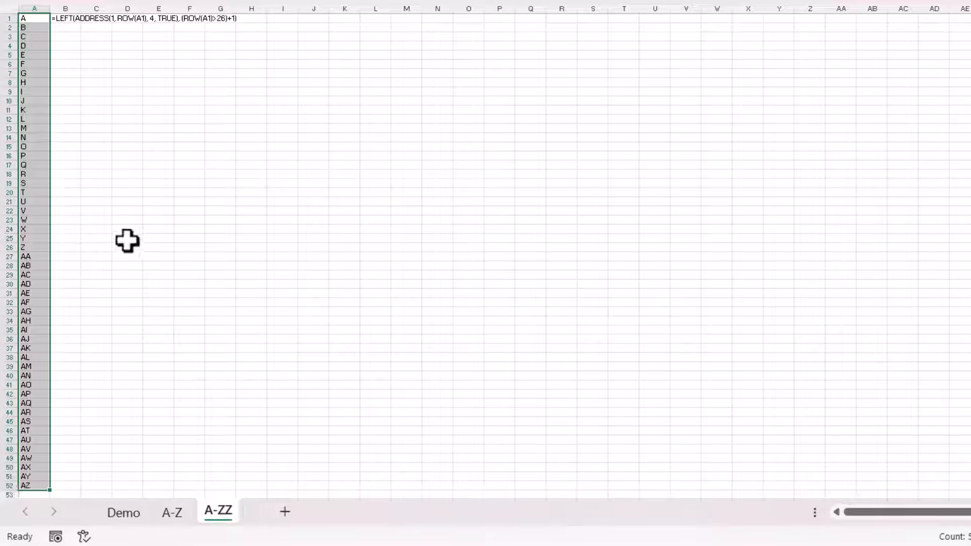
key("ctrl+c")
left_click(20, 92)
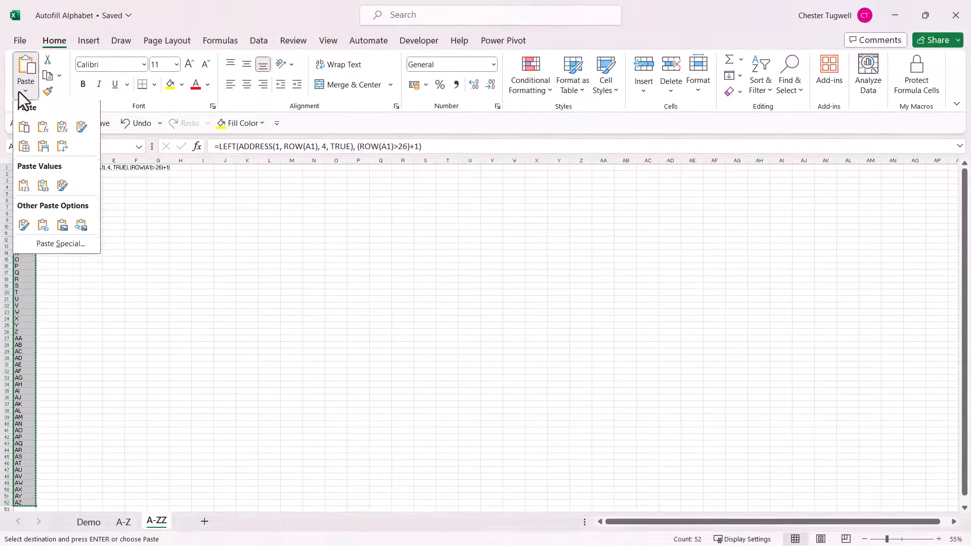
left_click(22, 189)
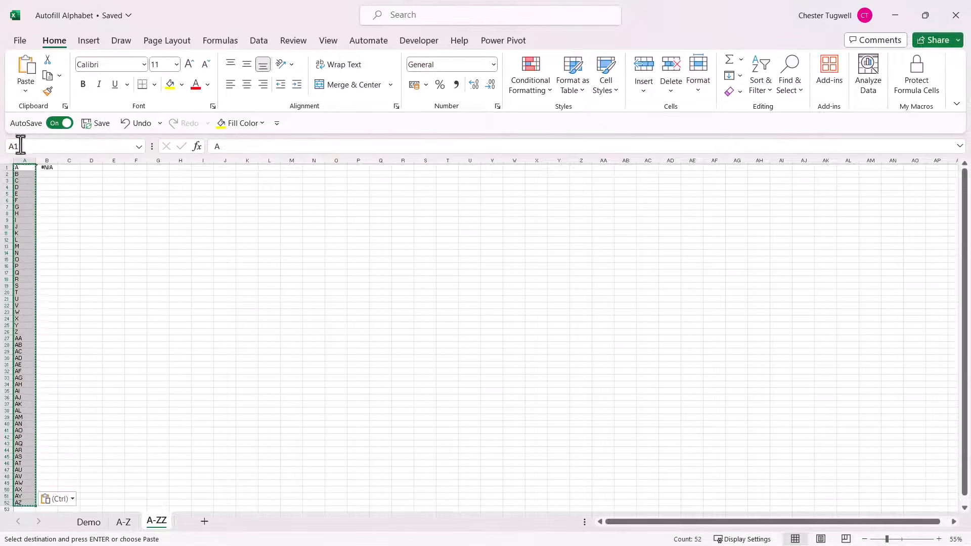
Open the custom lists from Excel's advanced options and permanently delete the existing list that starts A, B, C.
left_click(20, 40)
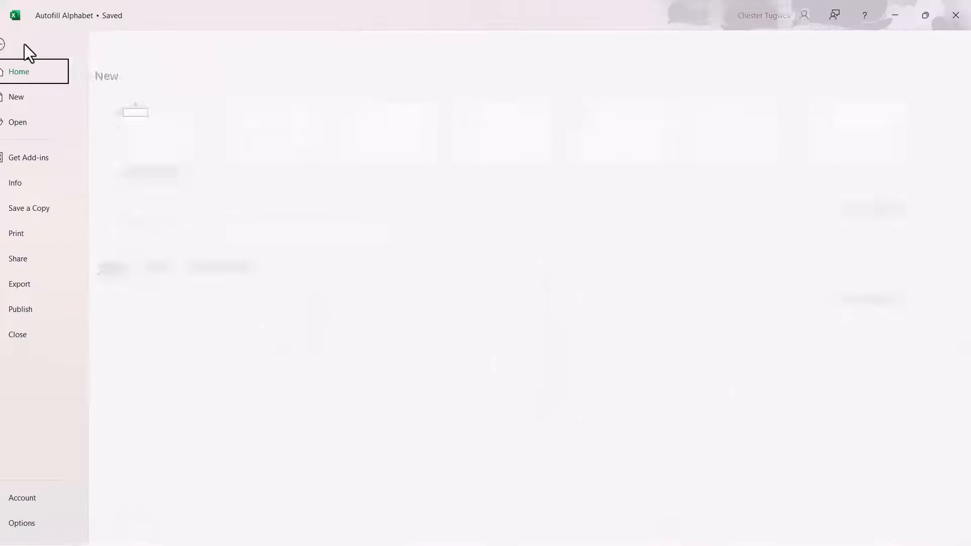
left_click(40, 524)
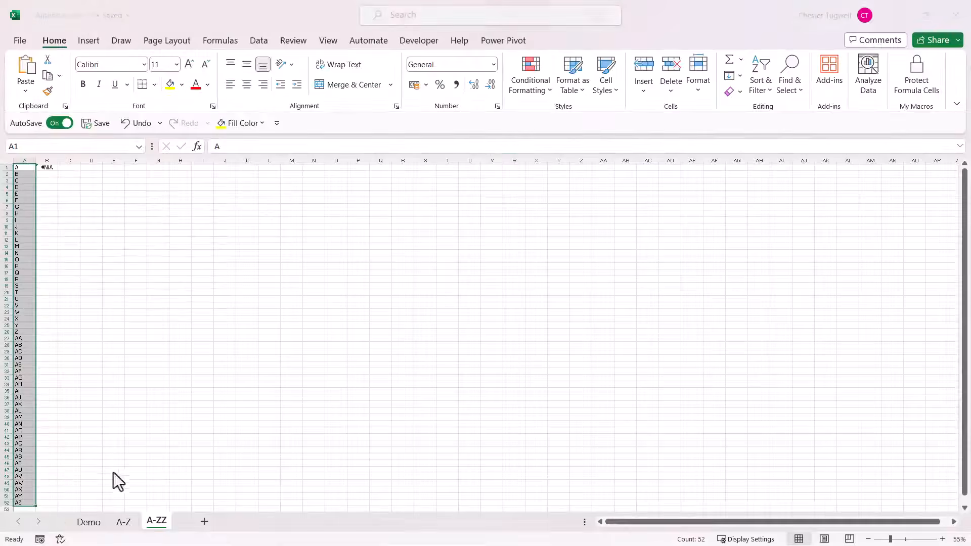
left_click(261, 213)
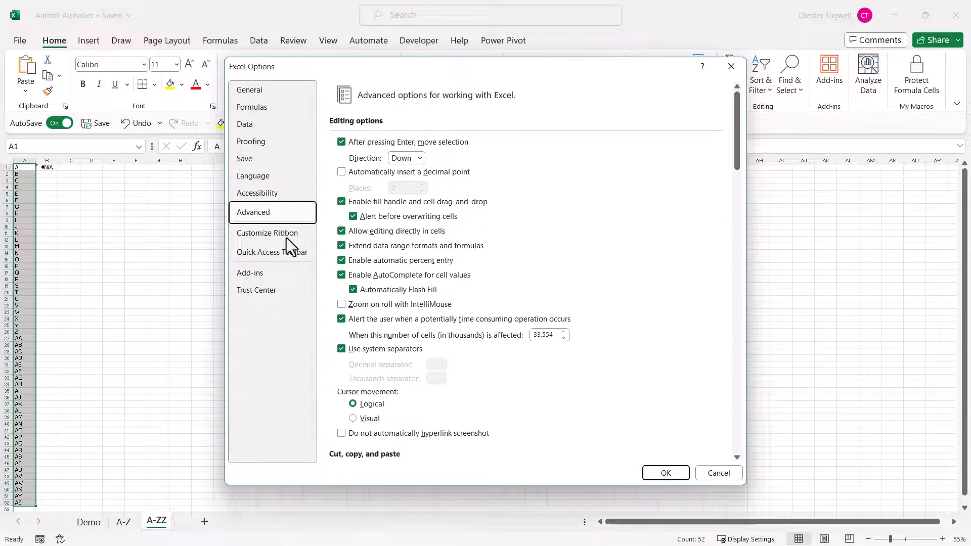
scroll(390, 350, "down", 15)
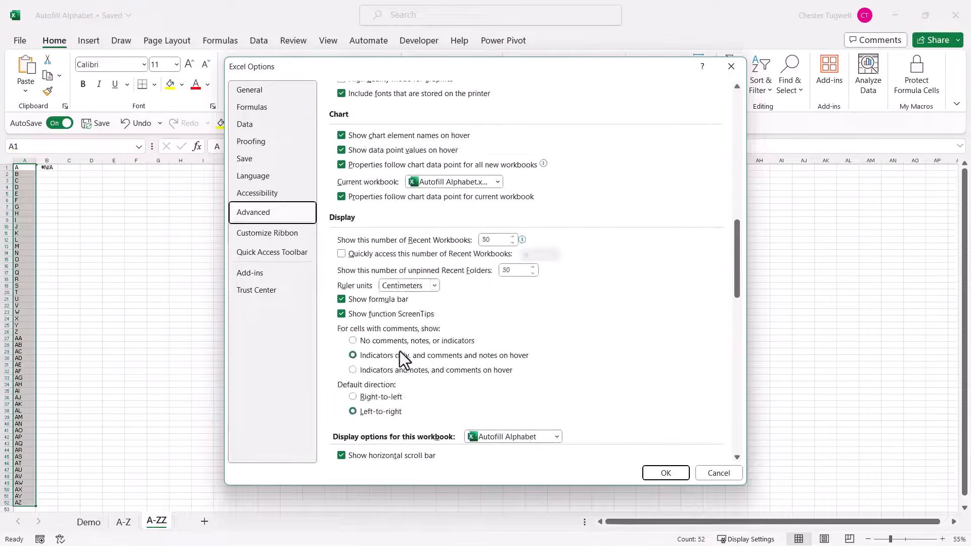
left_click_drag(737, 271, 733, 447)
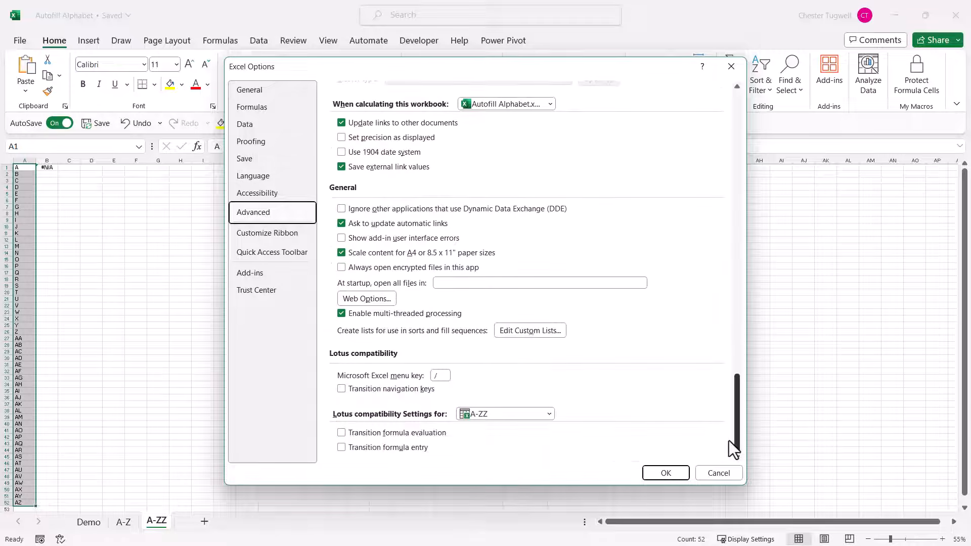
left_click(512, 332)
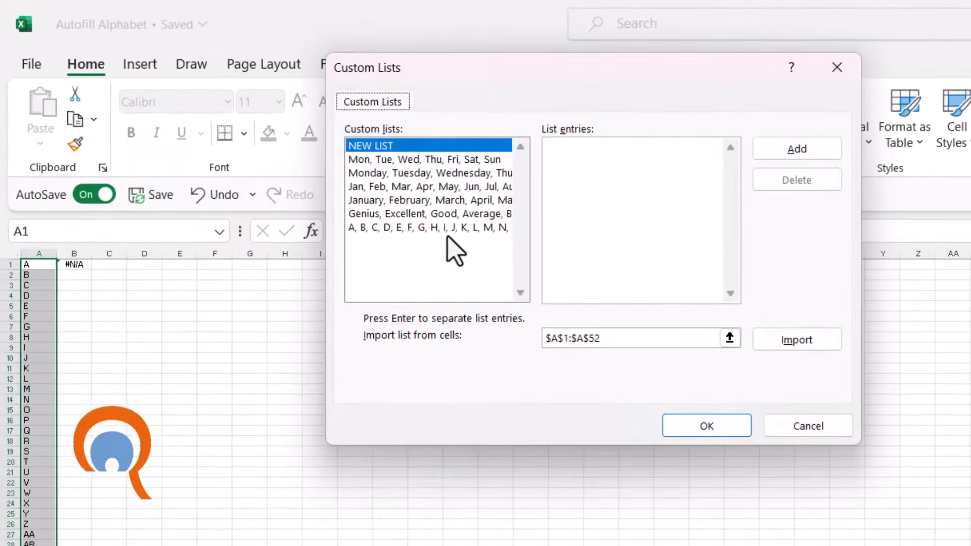
left_click(447, 228)
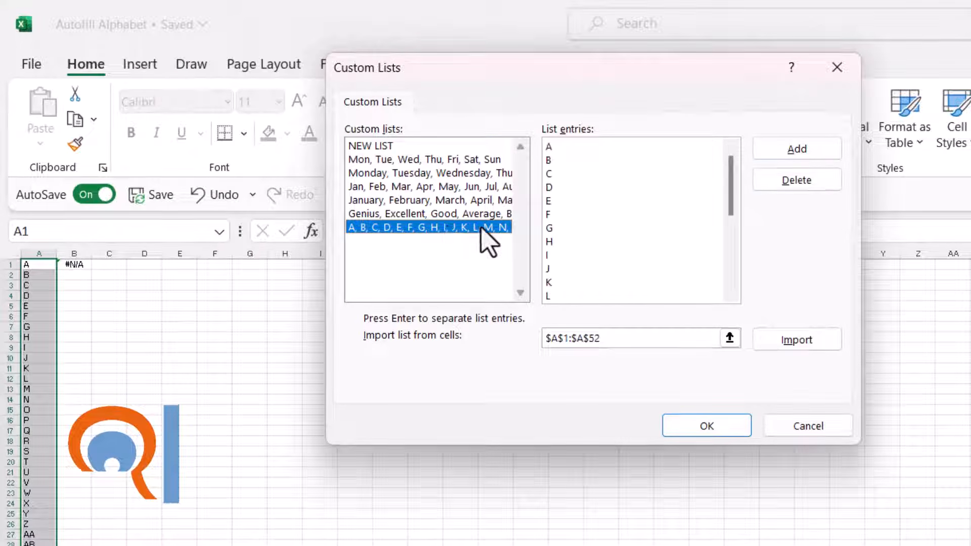
left_click(804, 183)
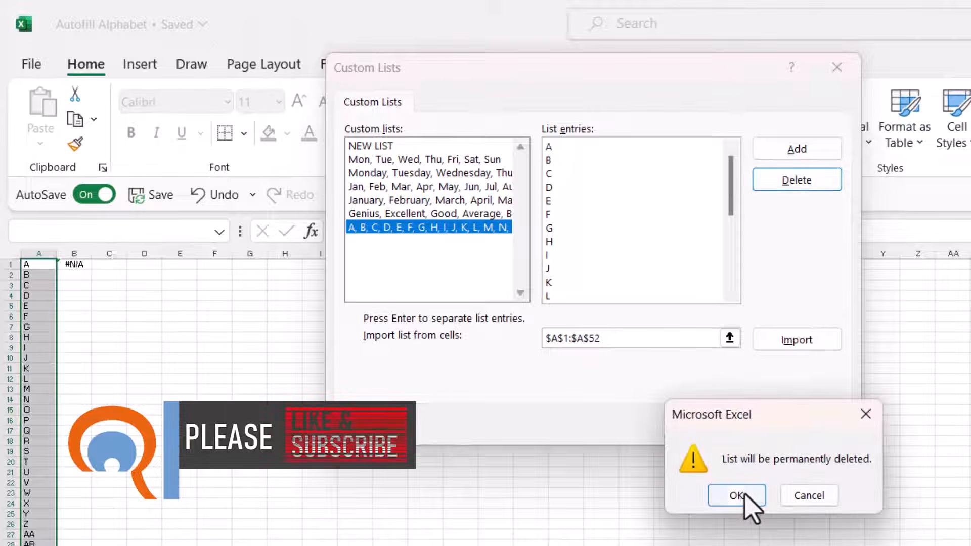
left_click(743, 493)
Import cells A1:A52 as a new custom list and save the Excel options.
left_click(830, 344)
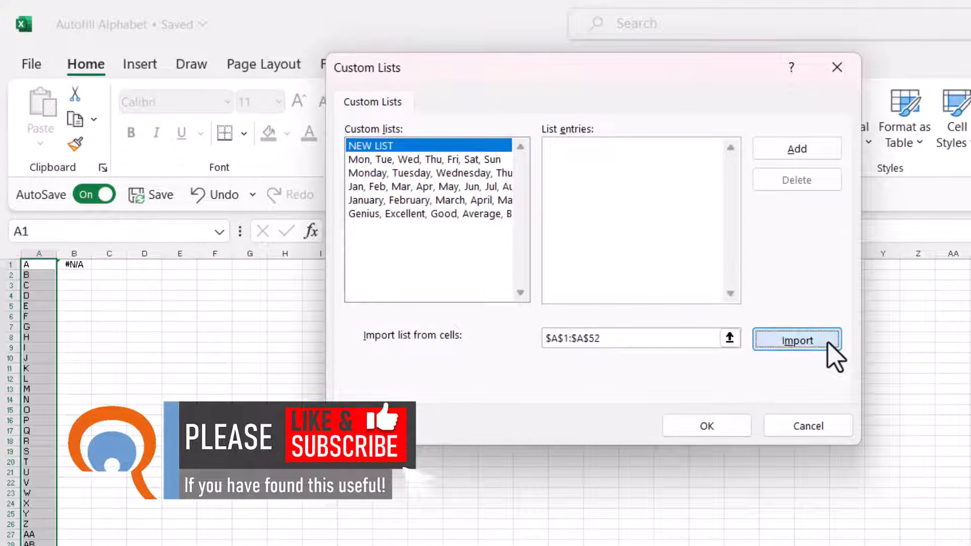
left_click(714, 428)
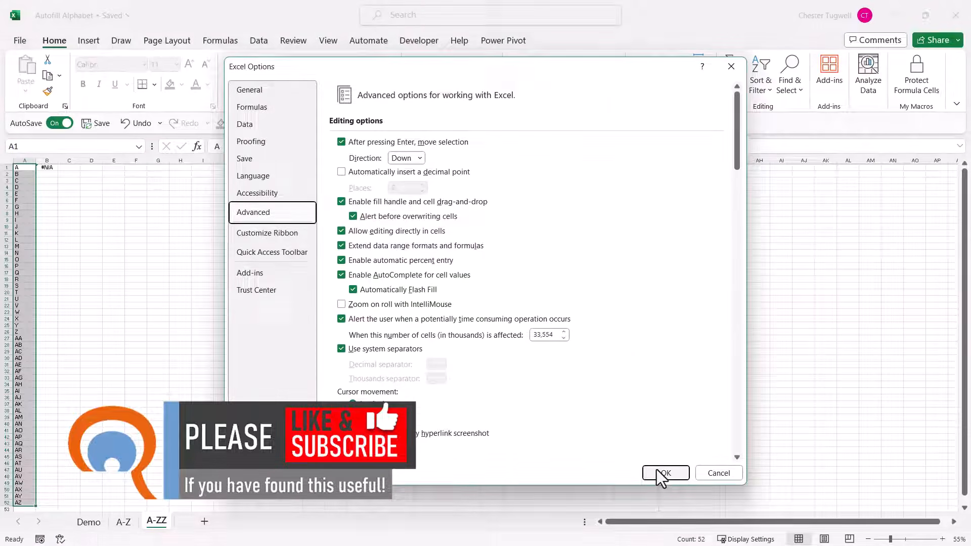
left_click(660, 473)
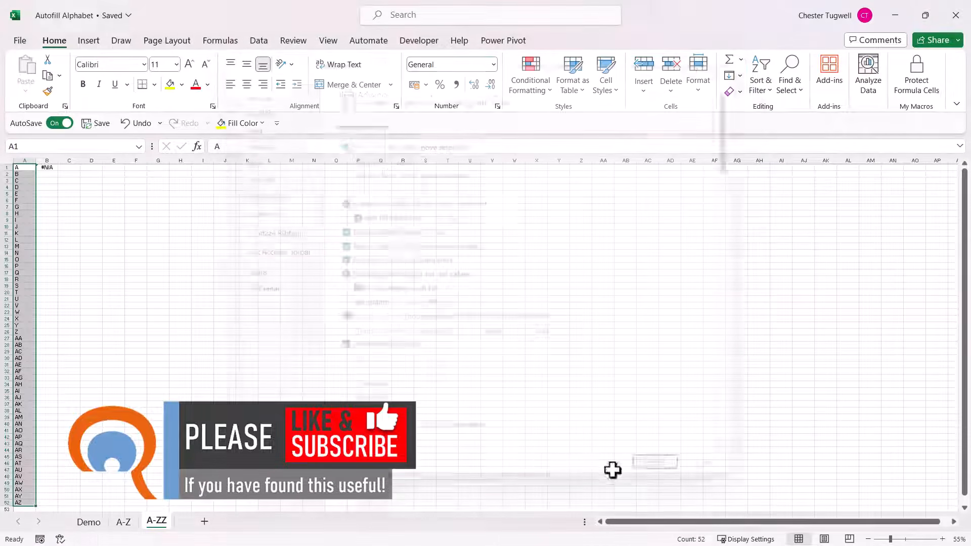
Add a new worksheet, enter a lowercase a in cell A1 and autofill it down to A35.
left_click(205, 521)
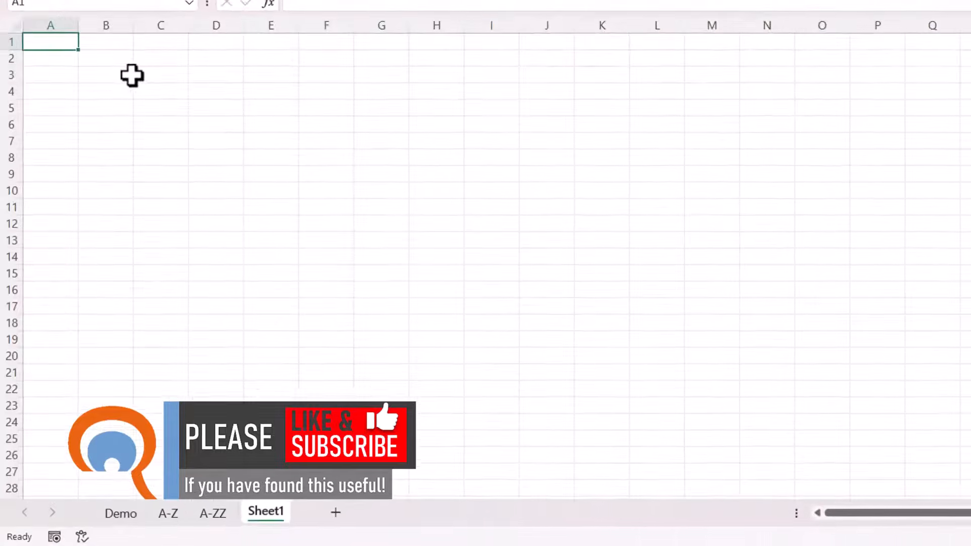
left_click(92, 202)
left_click(50, 178)
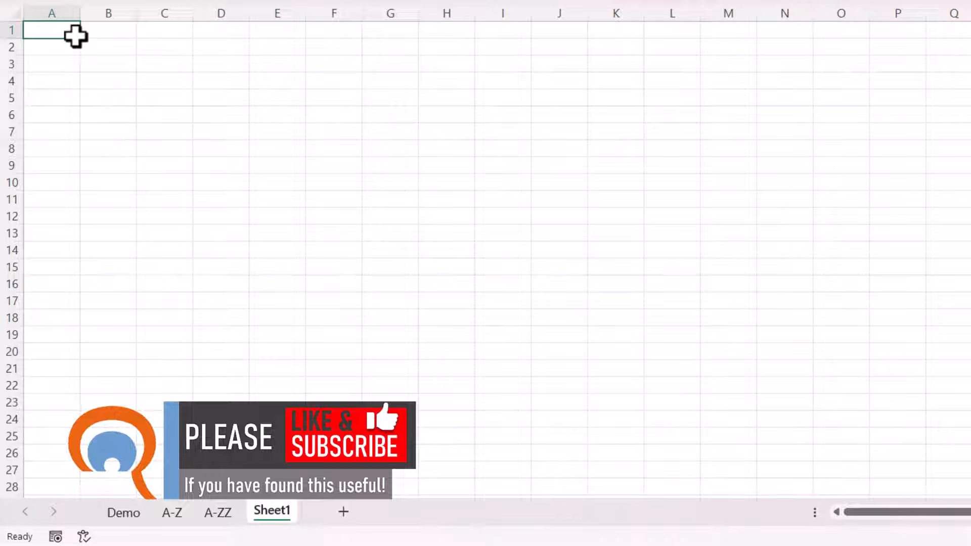
type("a")
left_click(117, 109)
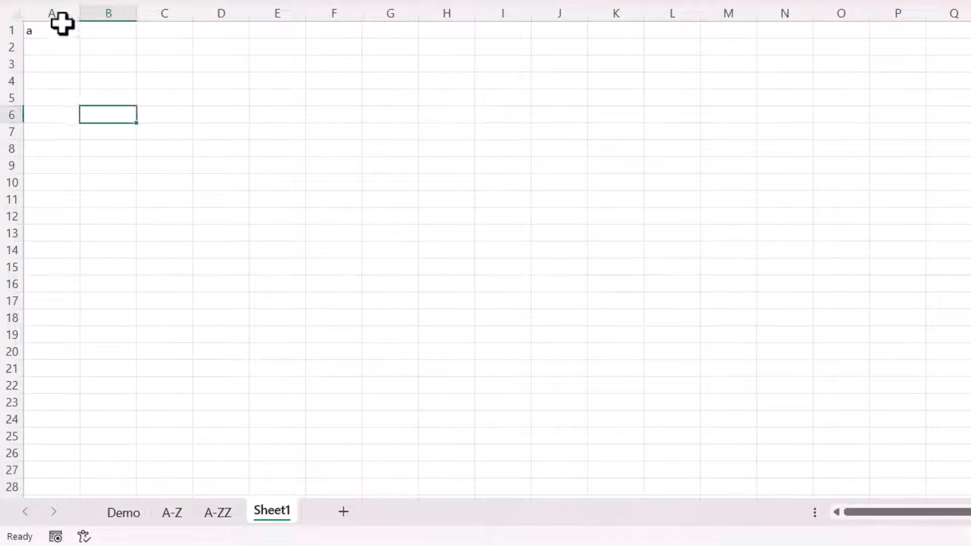
left_click(61, 24)
scroll(116, 121, "down", 5)
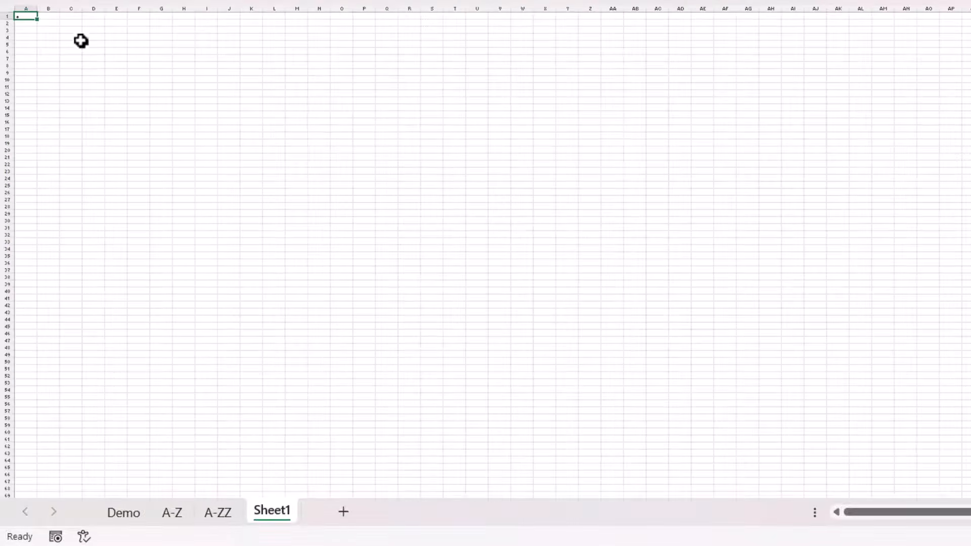
scroll(81, 41, "up", 3)
left_click_drag(59, 32, 35, 436)
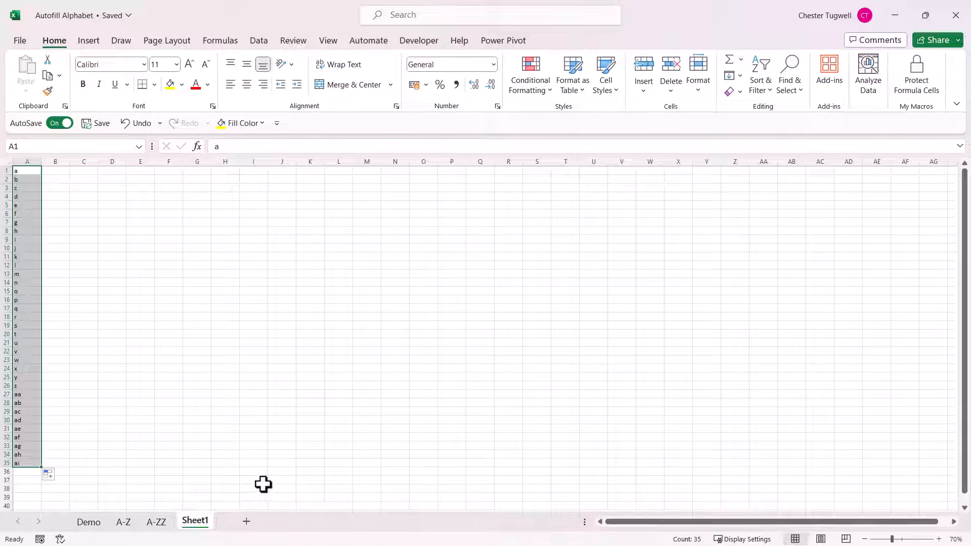
left_click(267, 326)
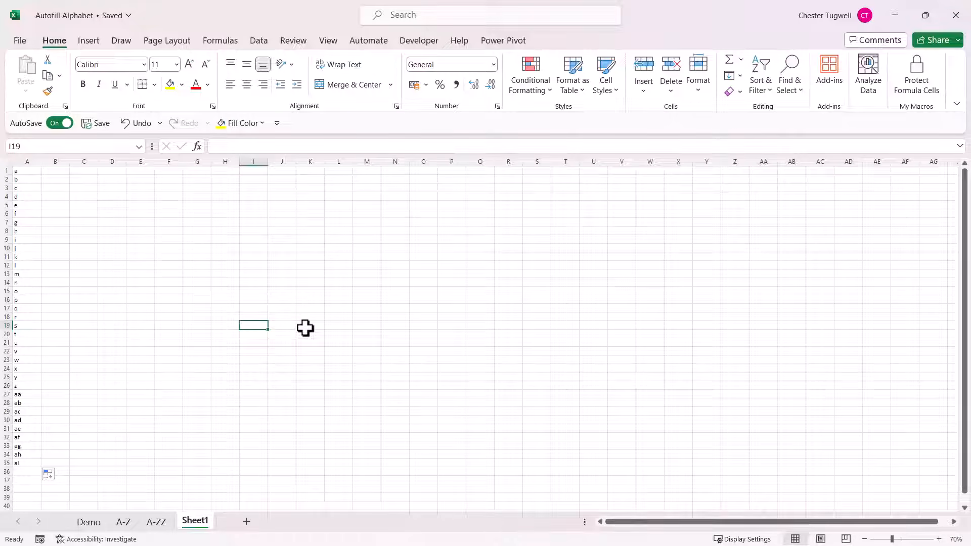
Create a blank workbook, enter a lowercase a in cell D4 and autofill it down to D20.
left_click(20, 43)
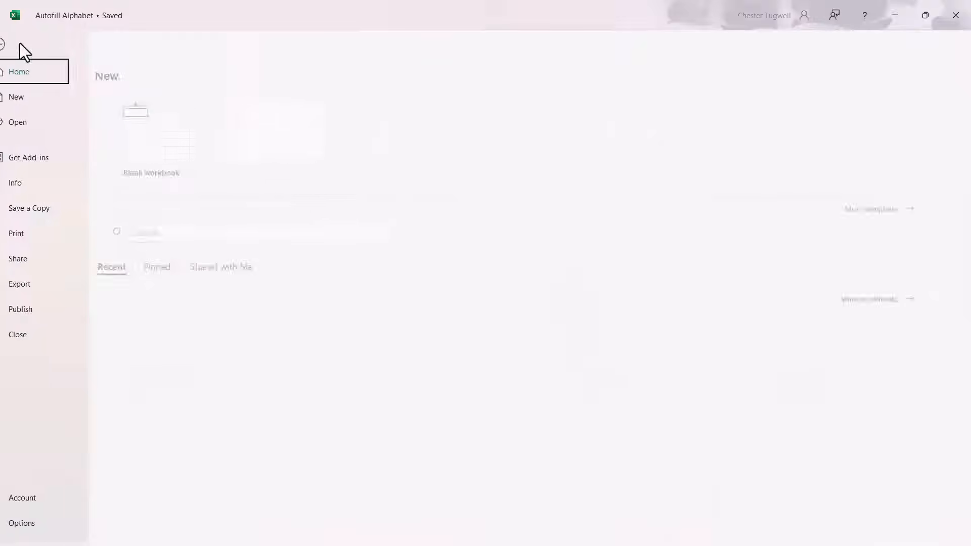
left_click(150, 150)
left_click(165, 208)
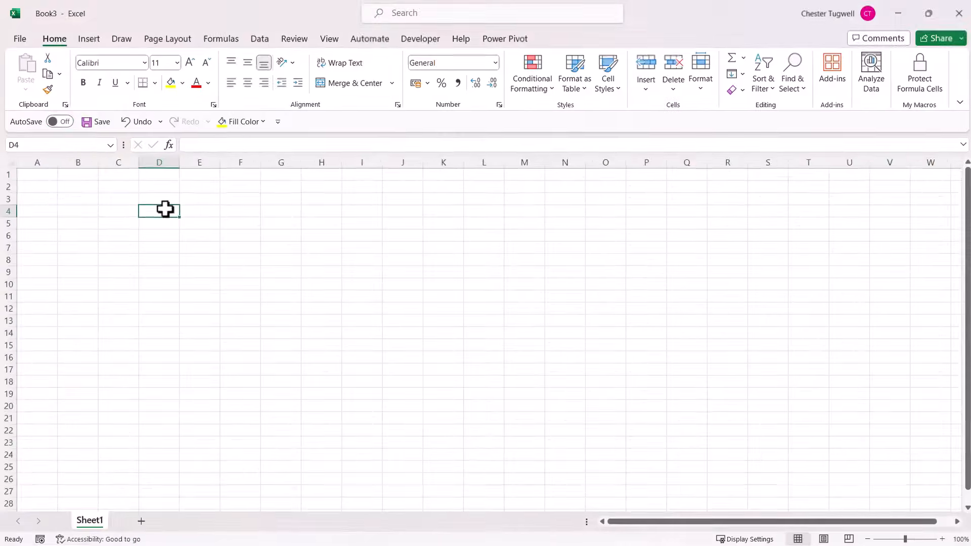
type("a")
left_click(167, 236)
left_click(172, 211)
left_click_drag(250, 90, 255, 356)
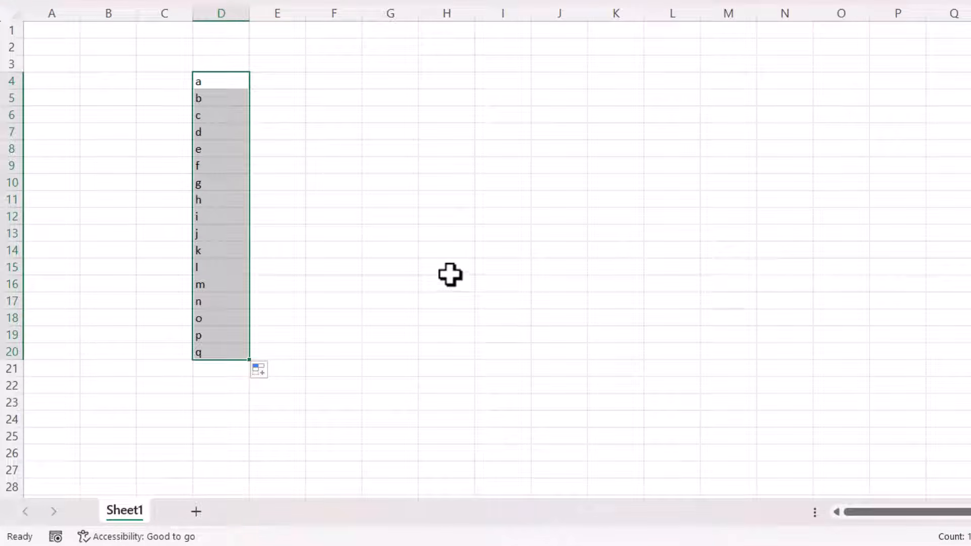